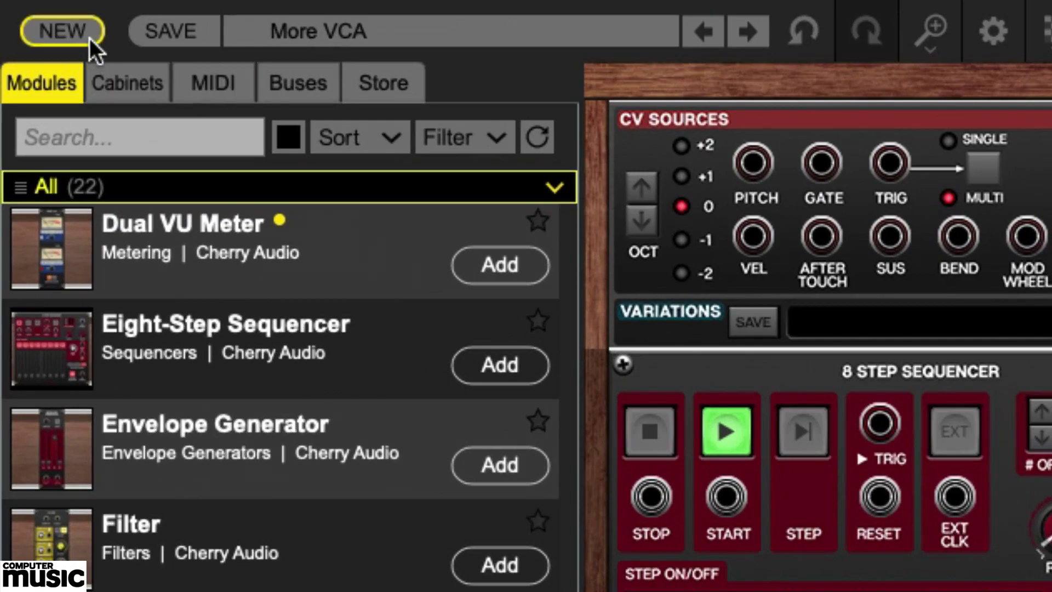
Start a blank patch in place of the 'More VCA' preset, leaving only the default I/O panel
left_click(90, 37)
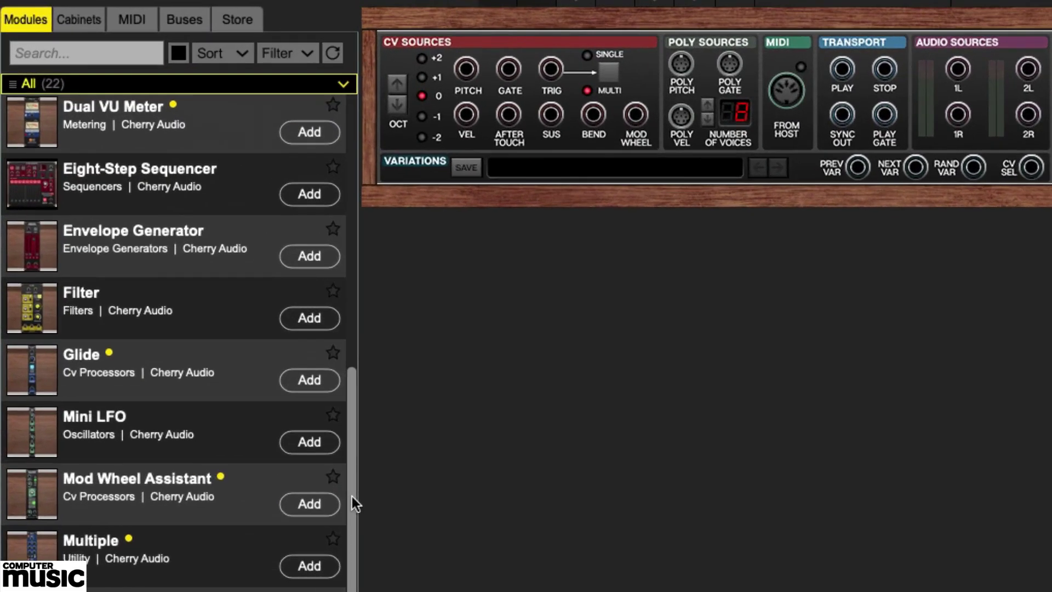
Add an Amplifier module to the right of the rack and patch its + output to Main Out 1L (M)
scroll(354, 213, "up", 6)
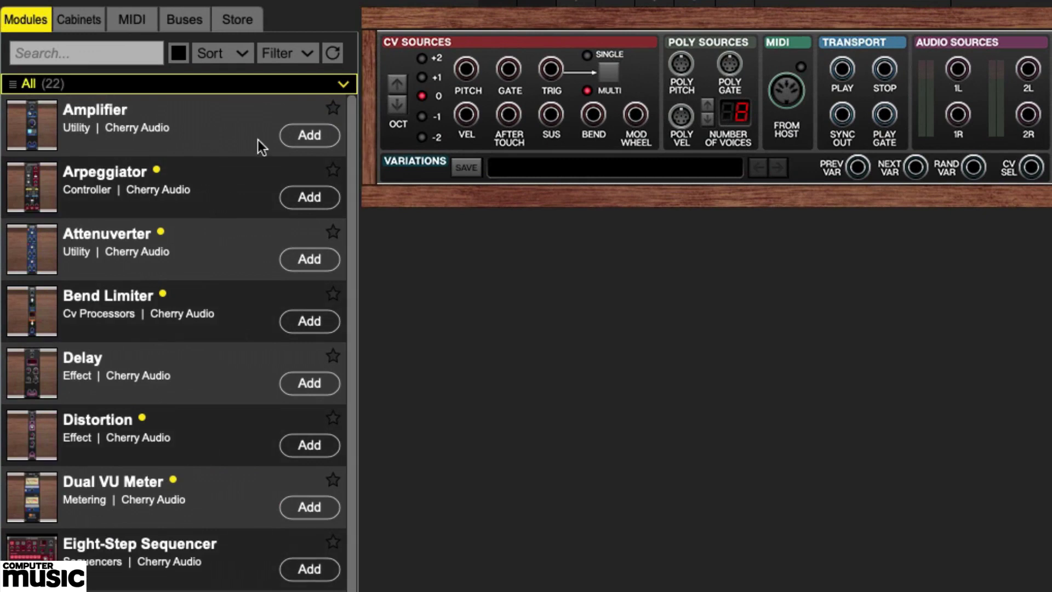
left_click(308, 136)
left_click_drag(433, 208, 1051, 205)
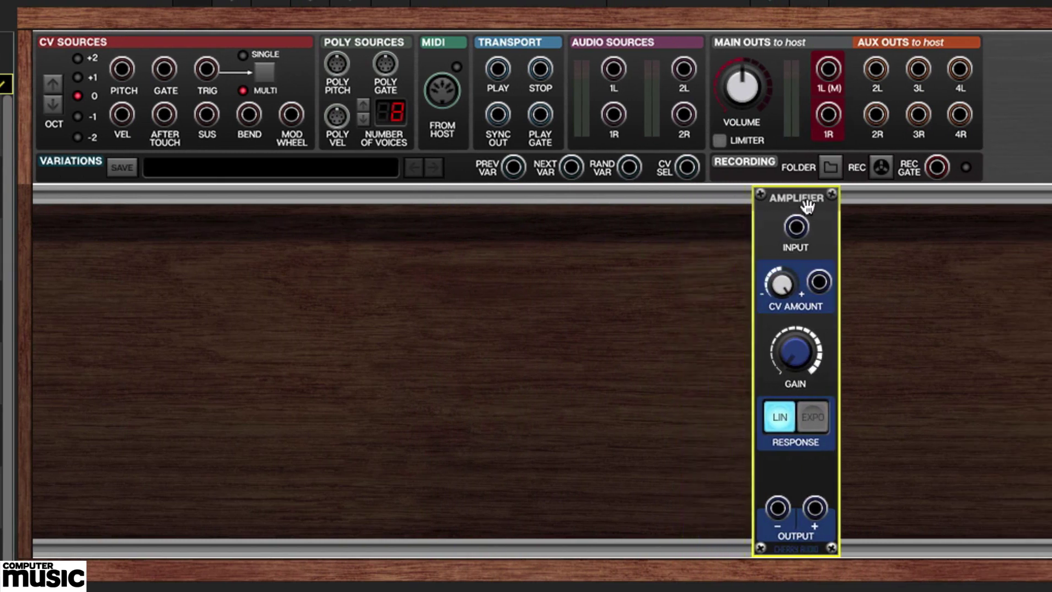
left_click_drag(807, 204, 807, 208)
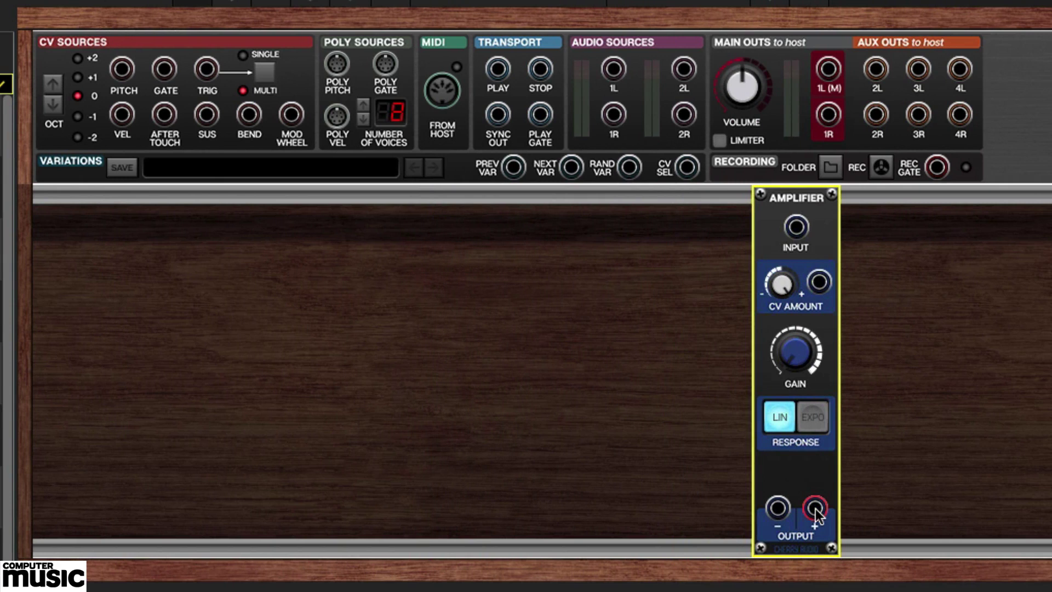
left_click_drag(815, 508, 831, 80)
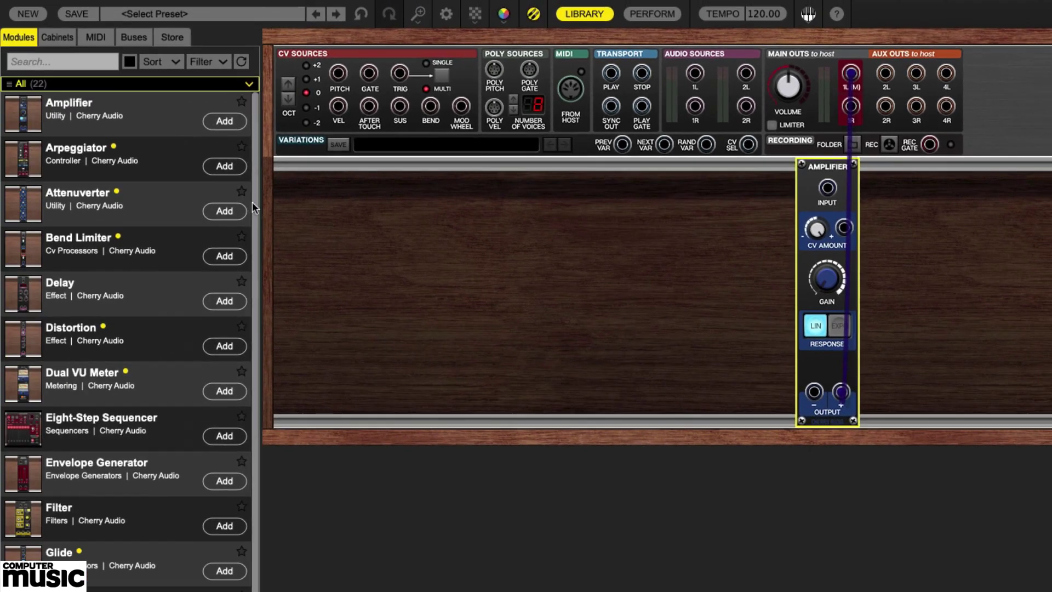
Add an Oscillator module and place it beside the Amplifier
left_click_drag(253, 215, 253, 335)
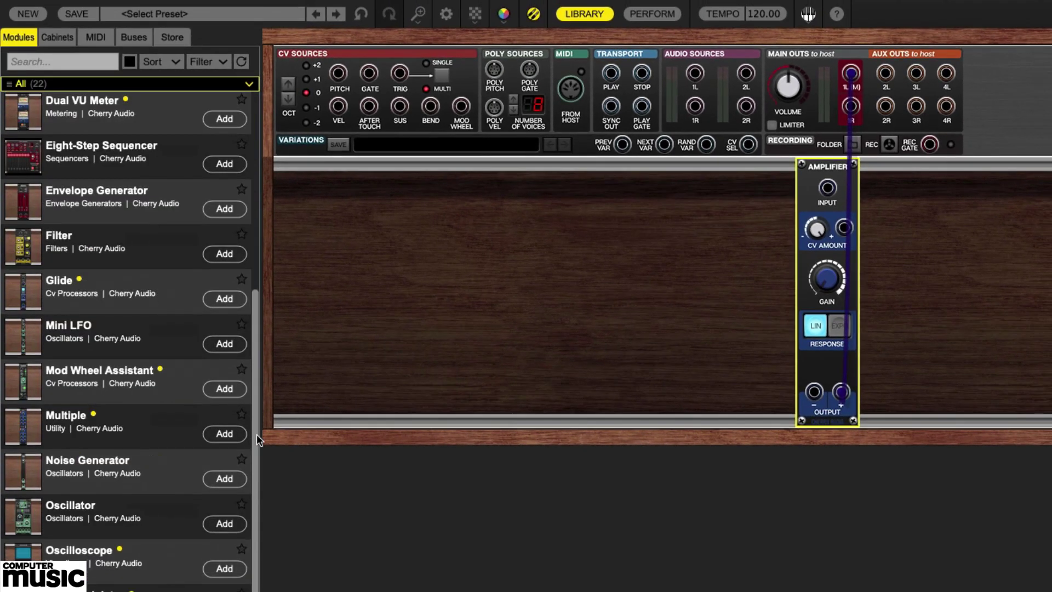
left_click(243, 524)
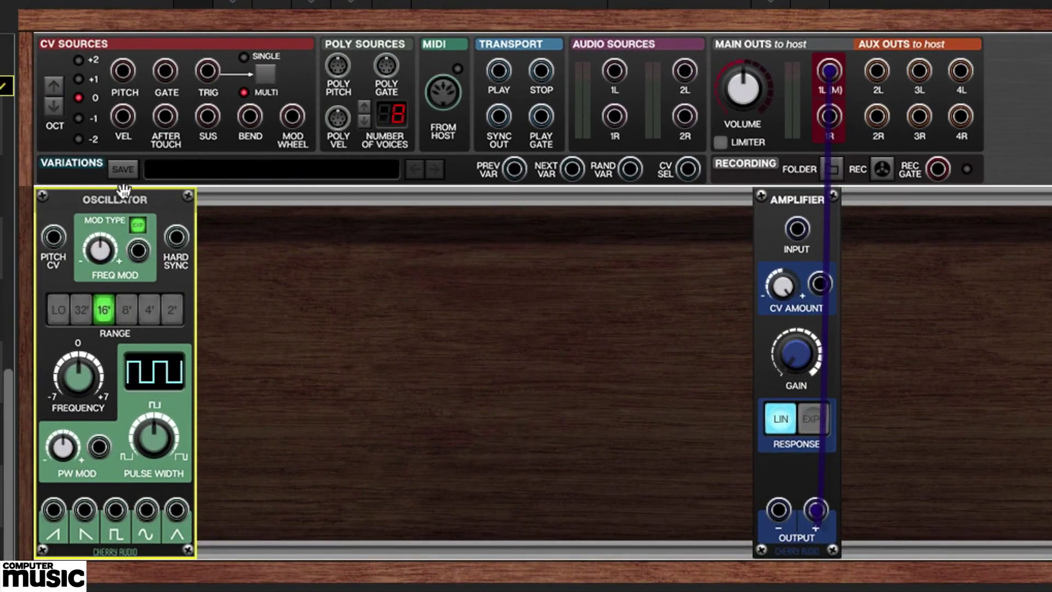
left_click_drag(121, 204, 559, 213)
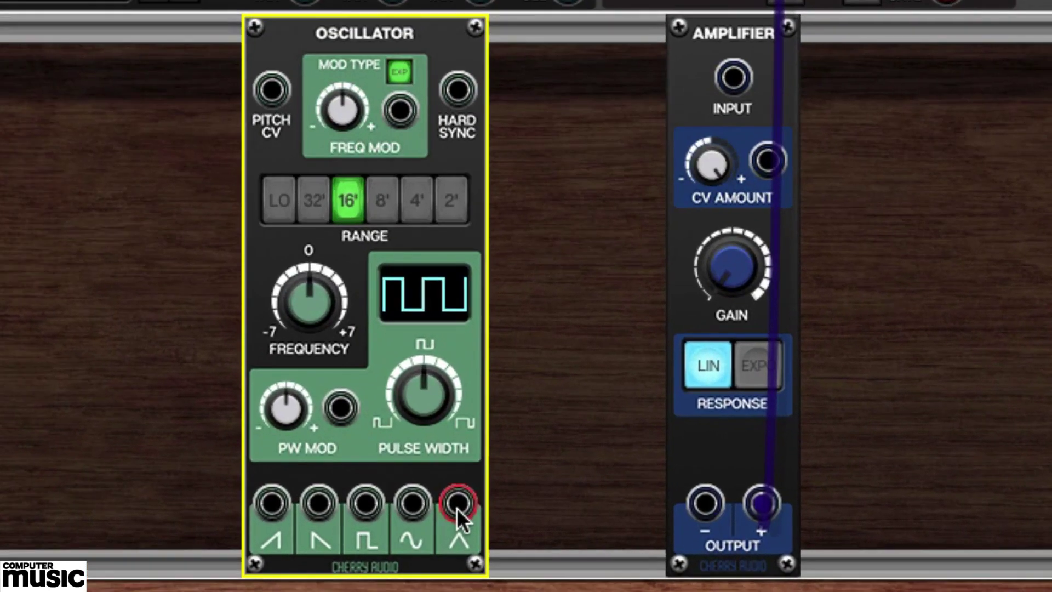
Patch the Oscillator's triangle output into the Amplifier input and lower its gain to 0.0%
left_click_drag(616, 510, 804, 232)
left_click_drag(743, 81, 742, 80)
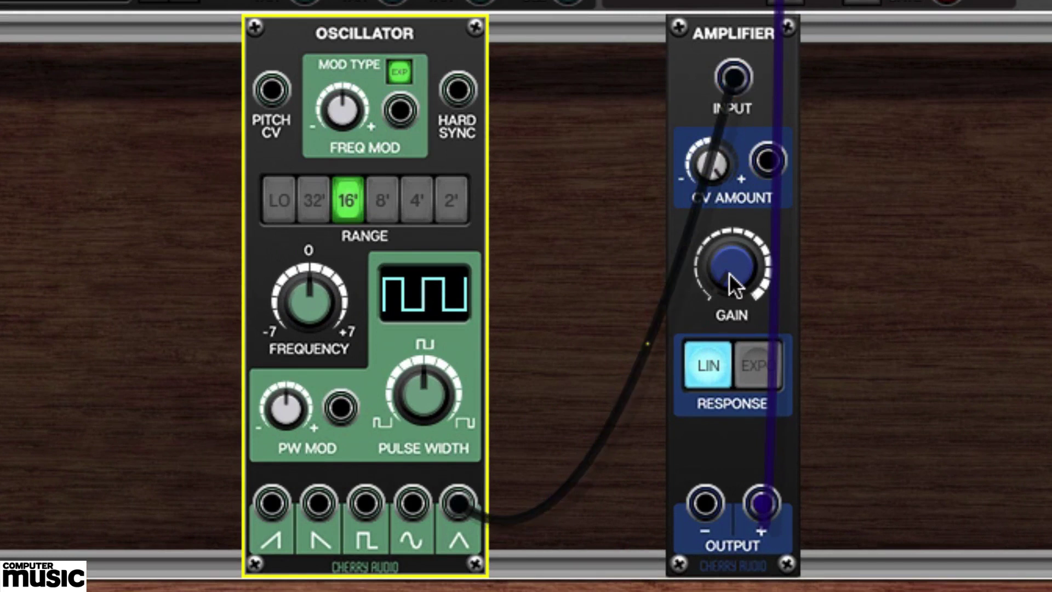
left_click_drag(729, 273, 742, 123)
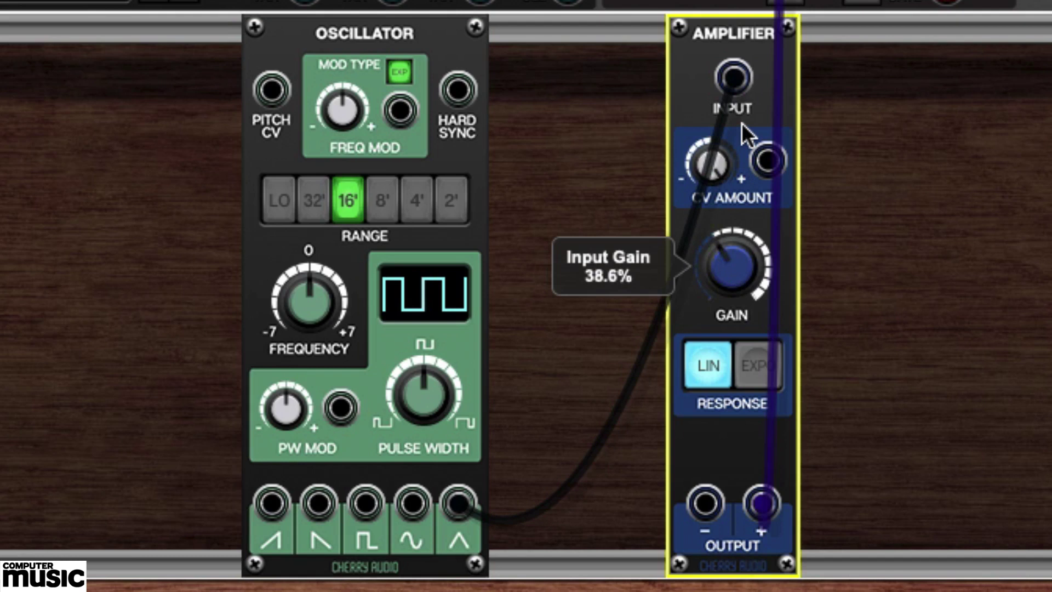
left_click_drag(741, 123, 722, 323)
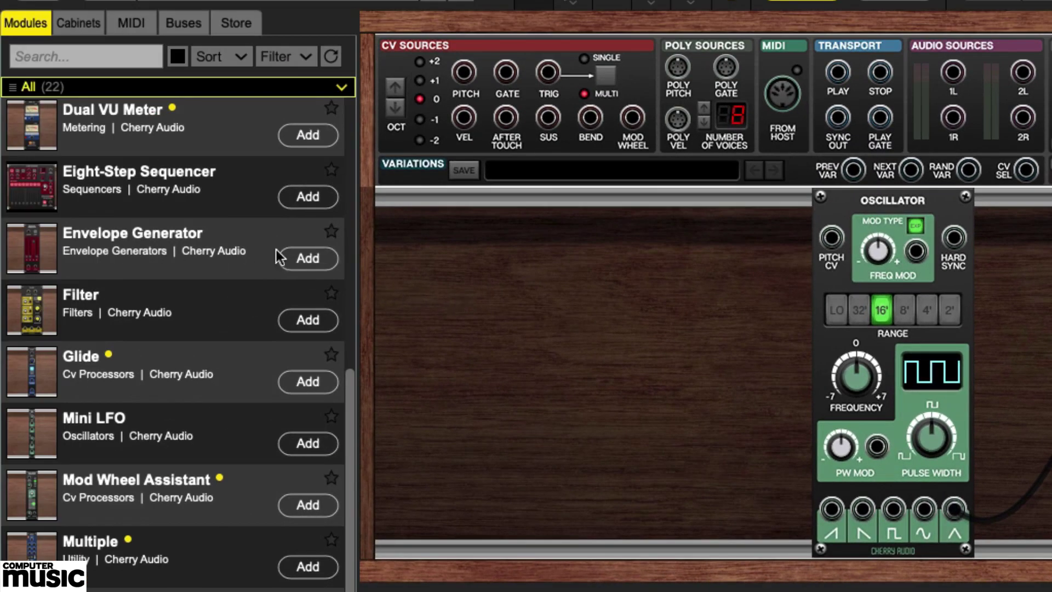
Add an Envelope Generator between Oscillator and Amplifier, gated from CV Sources GATE
left_click(310, 259)
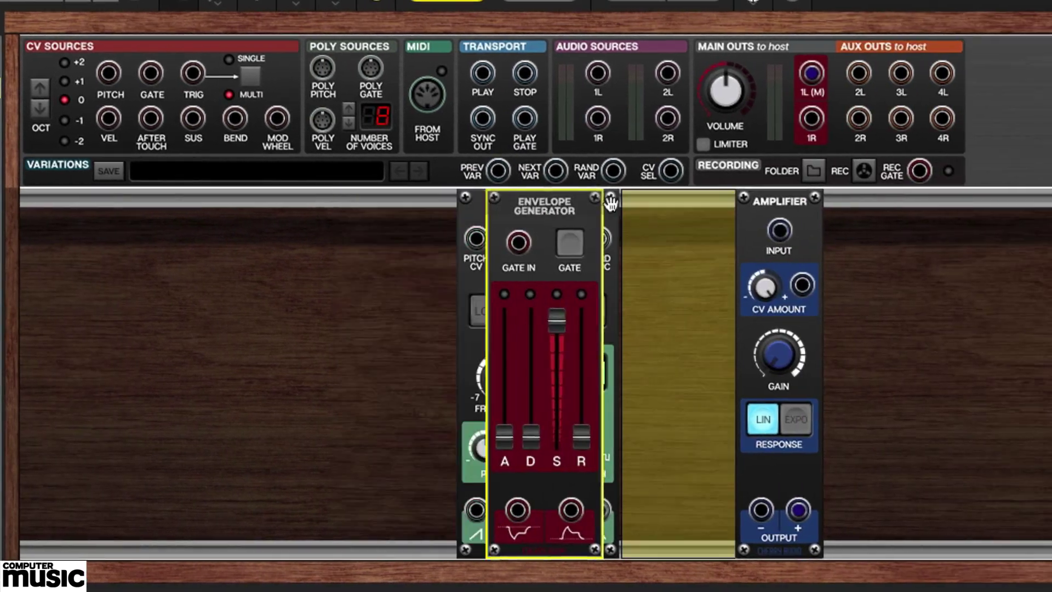
left_click_drag(525, 208, 688, 208)
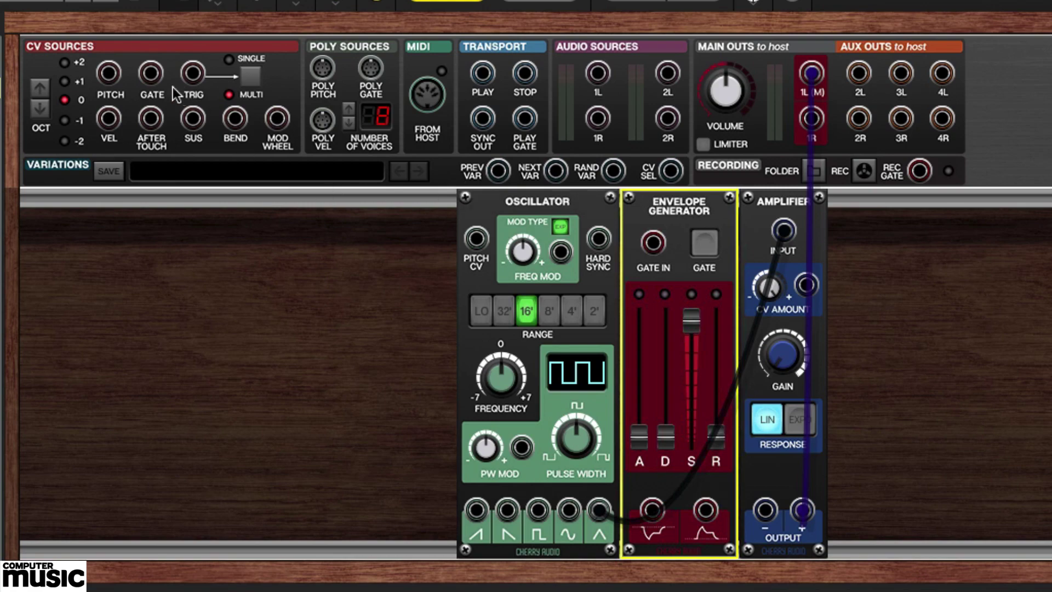
left_click_drag(154, 74, 569, 285)
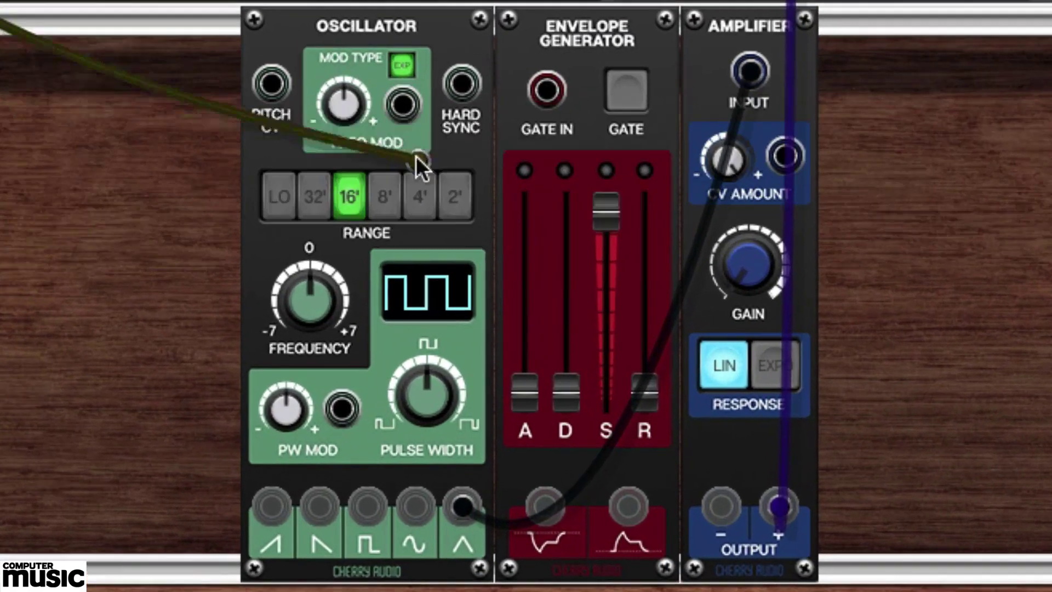
left_click_drag(416, 155, 544, 97)
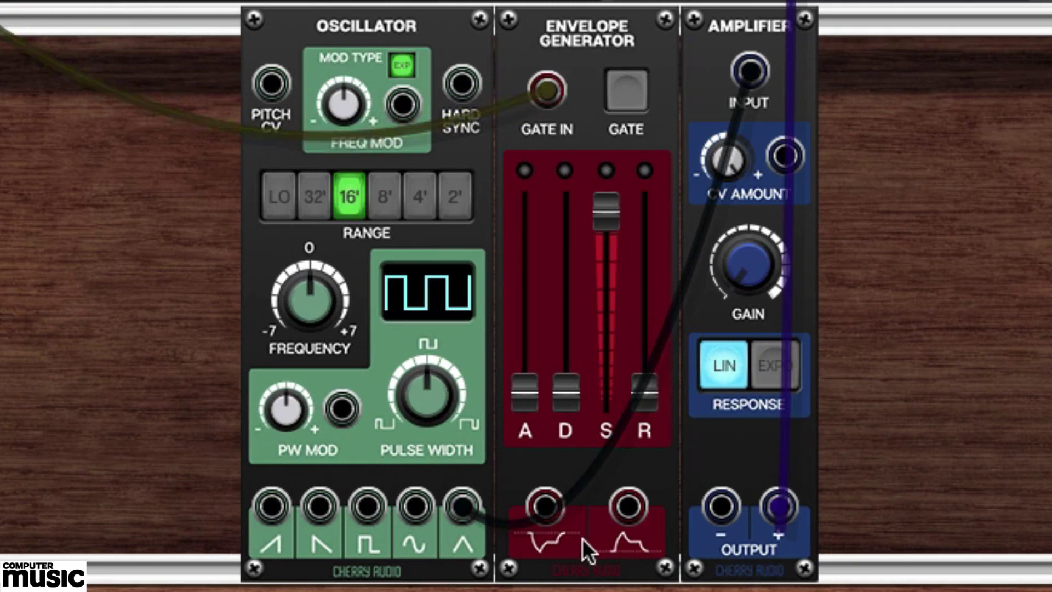
Route the envelope output to the Amplifier's CV AMOUNT; set release ~1481.7 ms, attack ~699.3 ms
left_click_drag(626, 514, 782, 160)
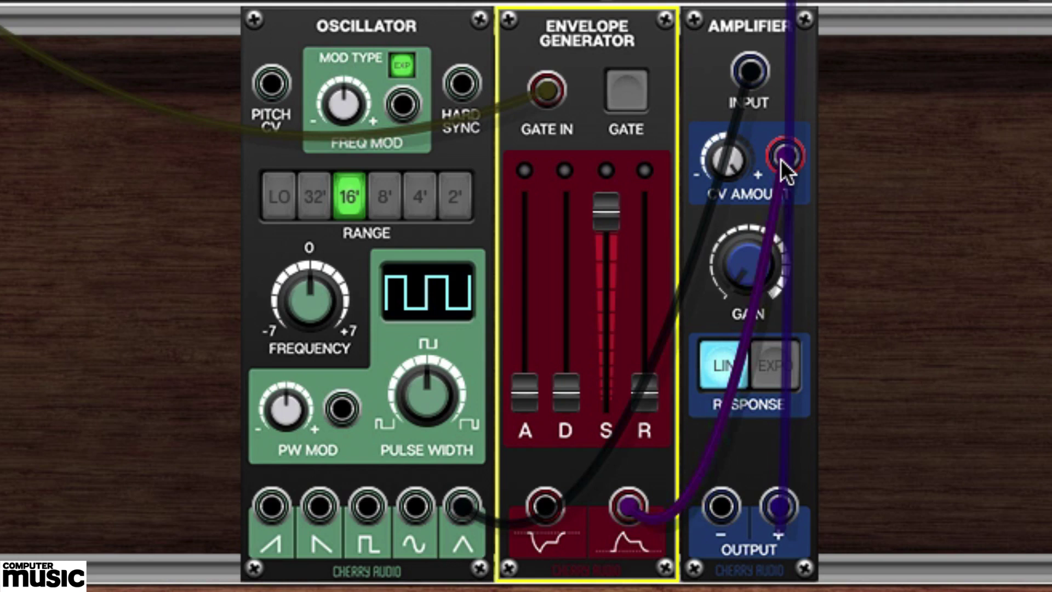
left_click_drag(646, 385, 650, 433)
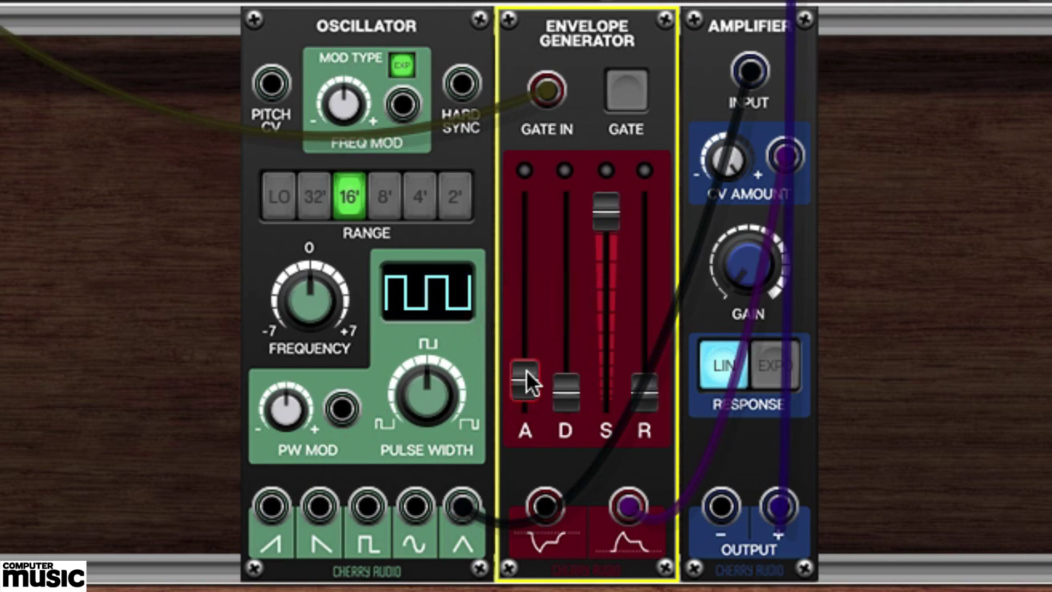
left_click_drag(526, 370, 526, 307)
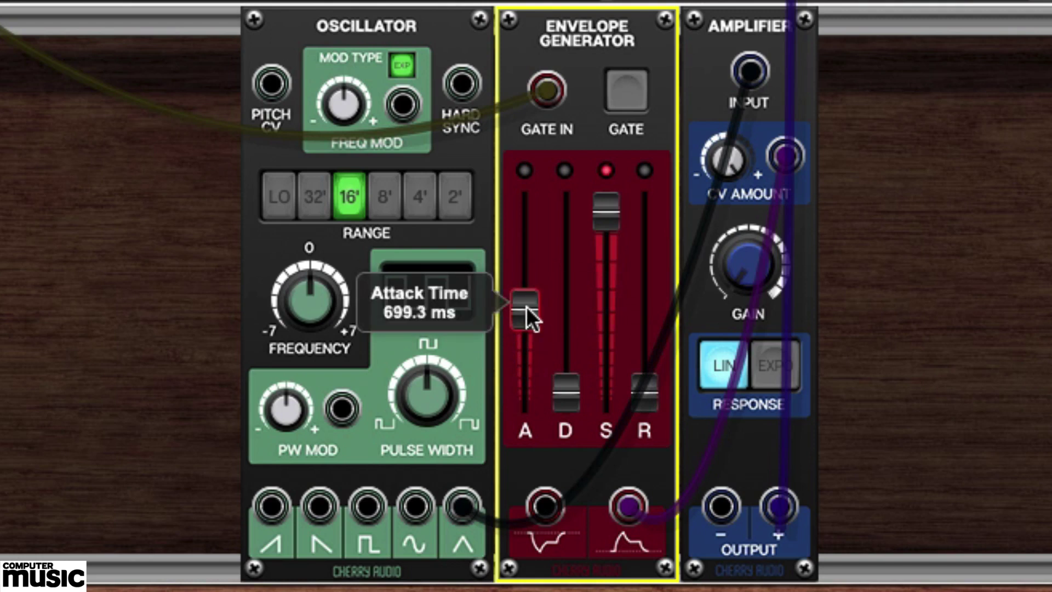
Set attack to 2.0 ms, patch CV Sources PITCH to Oscillator PITCH CV, release to 1618.5 ms
left_click_drag(526, 307, 529, 420)
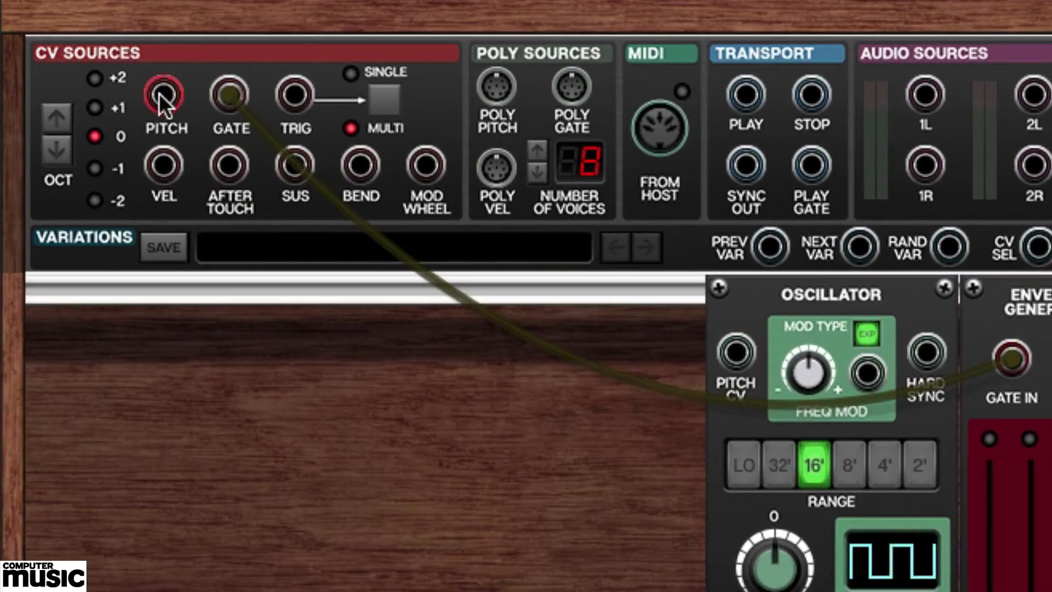
left_click_drag(164, 94, 736, 353)
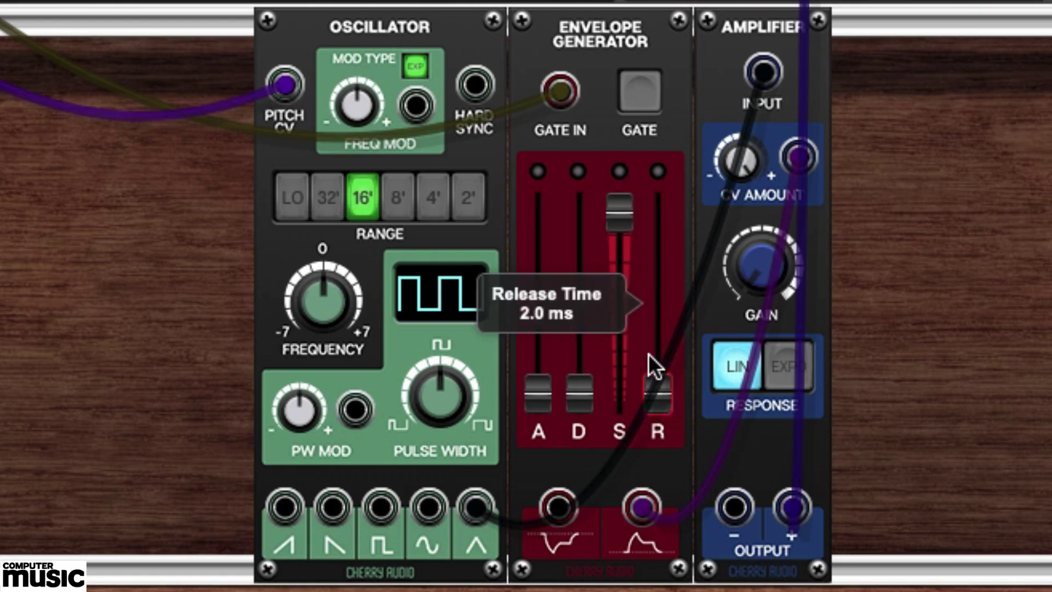
left_click_drag(661, 393, 662, 297)
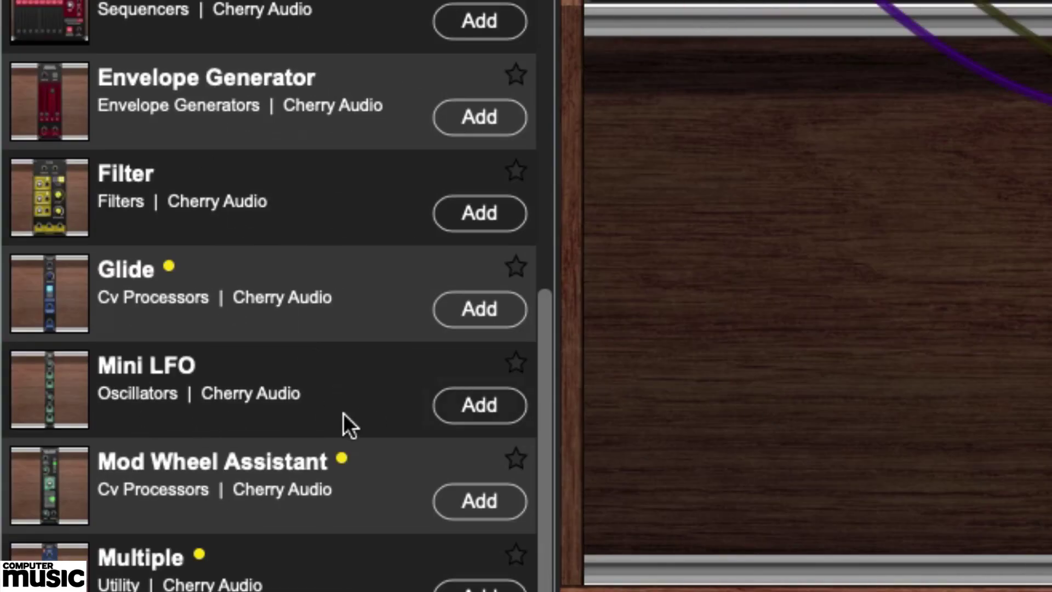
Add a Mini LFO beside the Oscillator and patch LFO 1's triangle into FREQ MOD
left_click(456, 411)
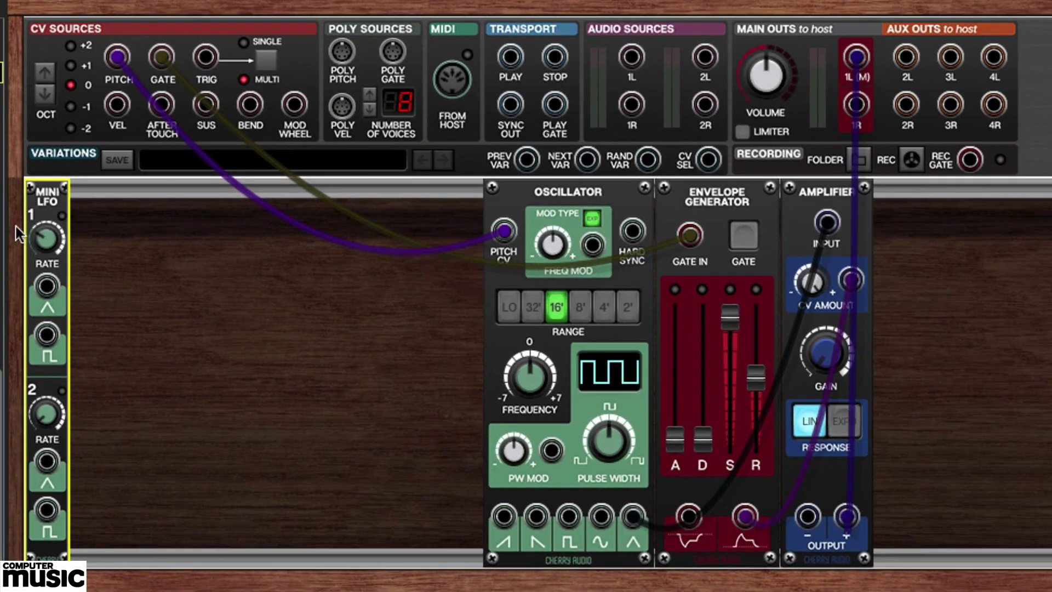
left_click_drag(44, 195, 455, 194)
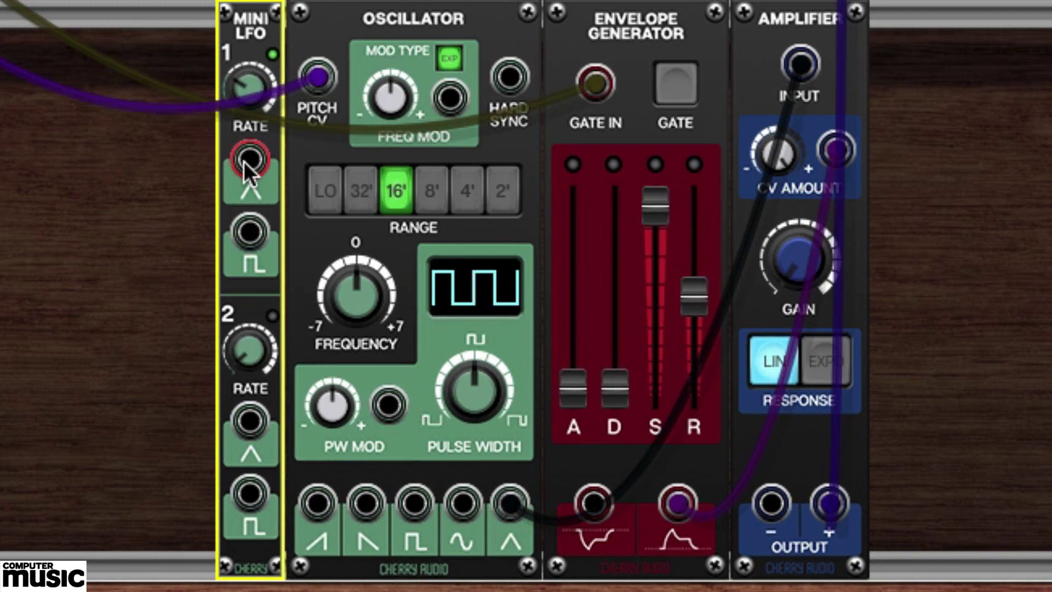
left_click_drag(245, 163, 454, 105)
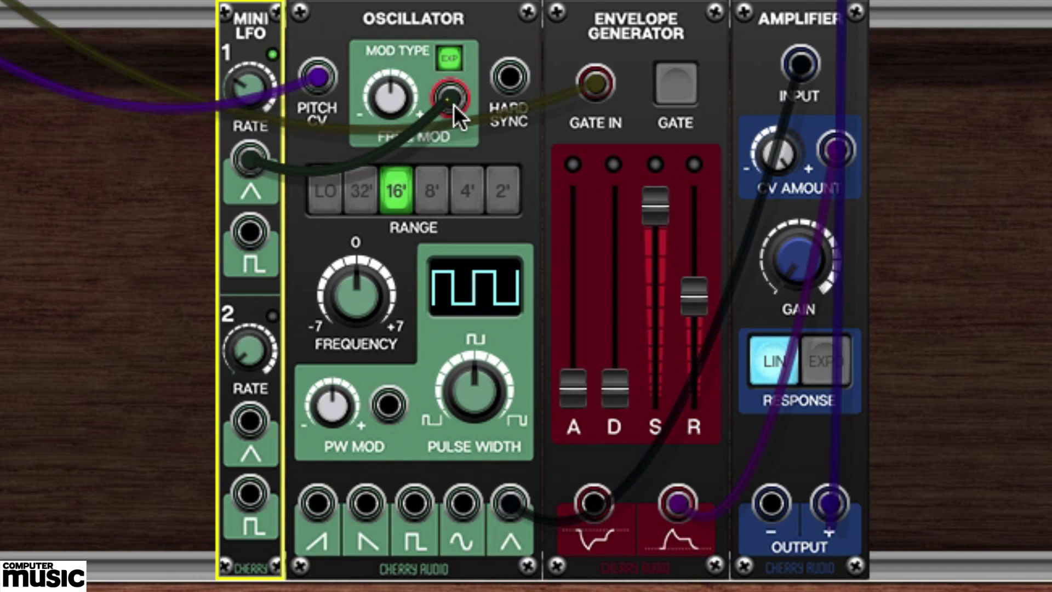
Set the Oscillator's FREQ MOD amount to 25.1%
left_click_drag(386, 91, 383, 41)
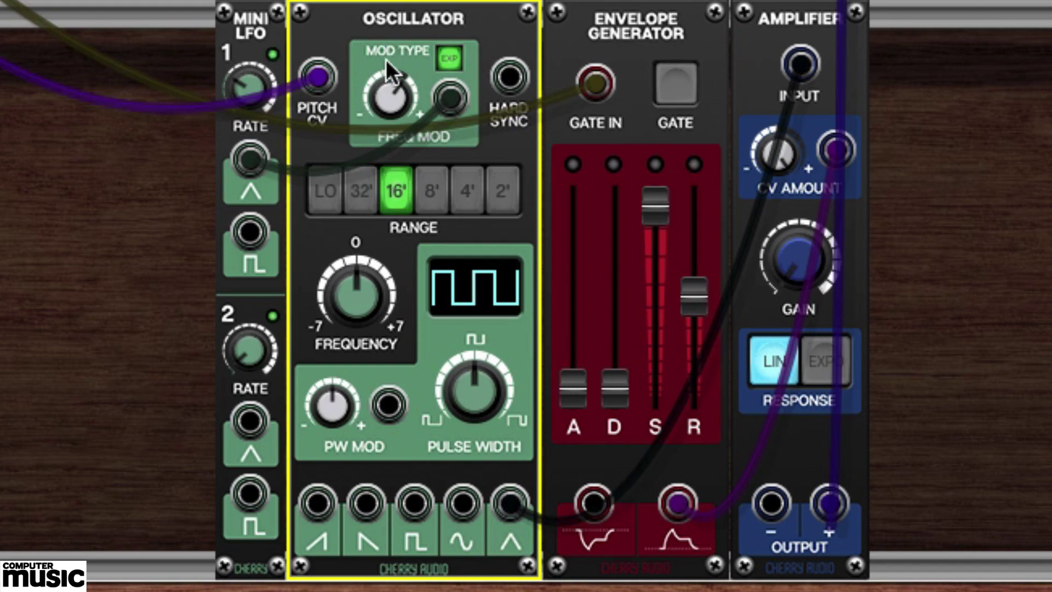
mouse_move(386, 96)
left_mouse_down()
mouse_move(381, 139)
mouse_move(380, 103)
left_mouse_up()
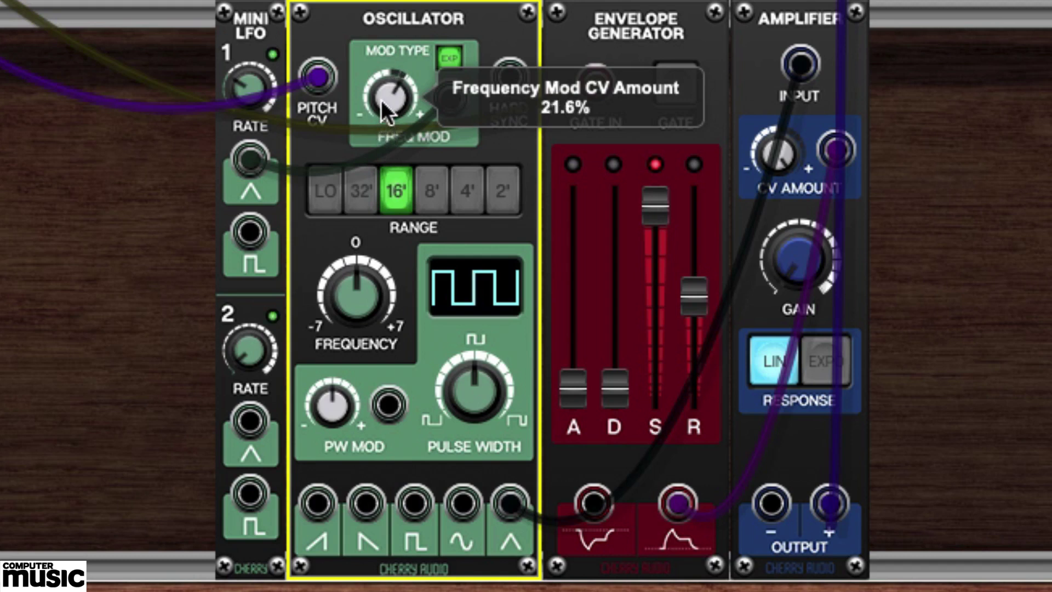
left_click_drag(382, 100, 382, 97)
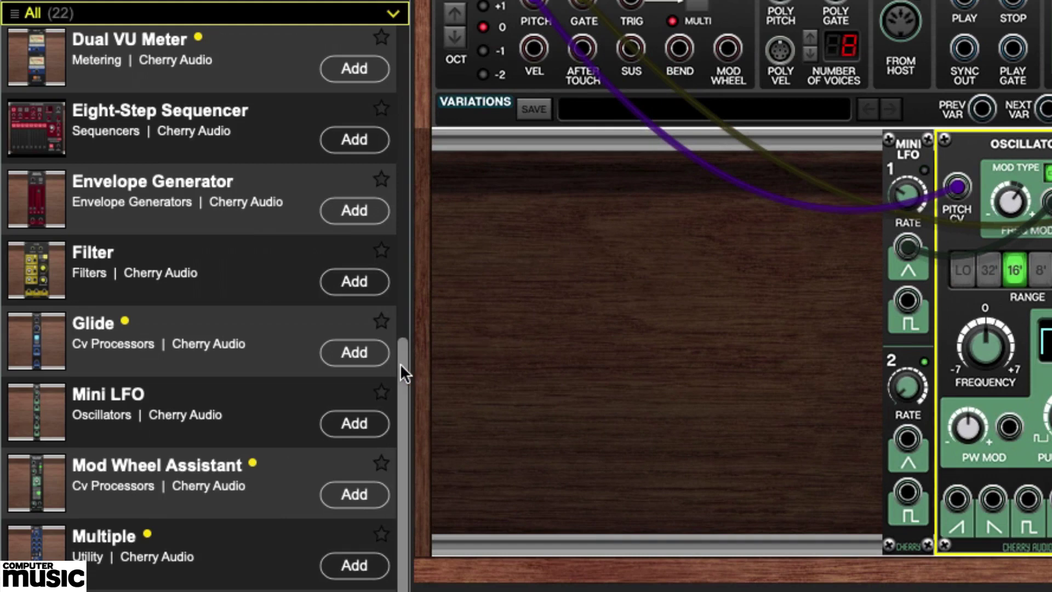
Add a second Amplifier and place it between the Mini LFO and the Oscillator
left_click_drag(400, 364, 416, 54)
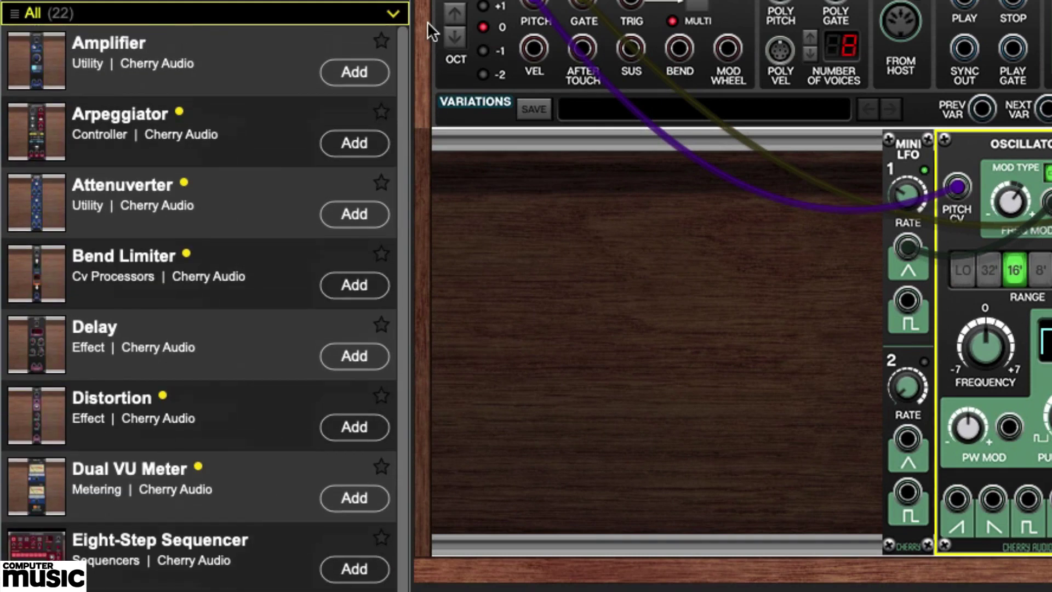
left_click(361, 71)
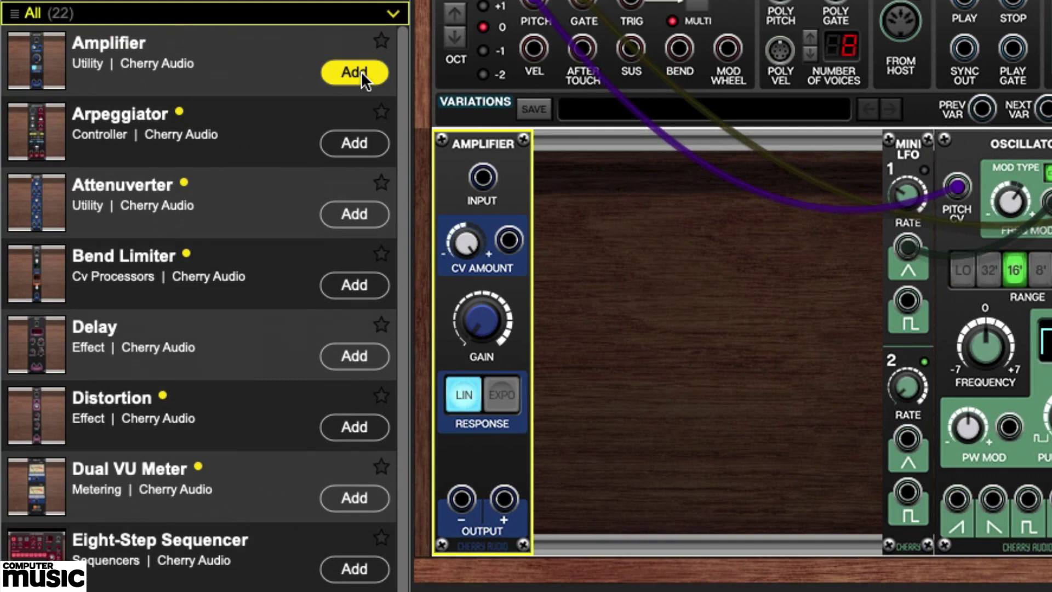
left_click_drag(478, 144, 841, 145)
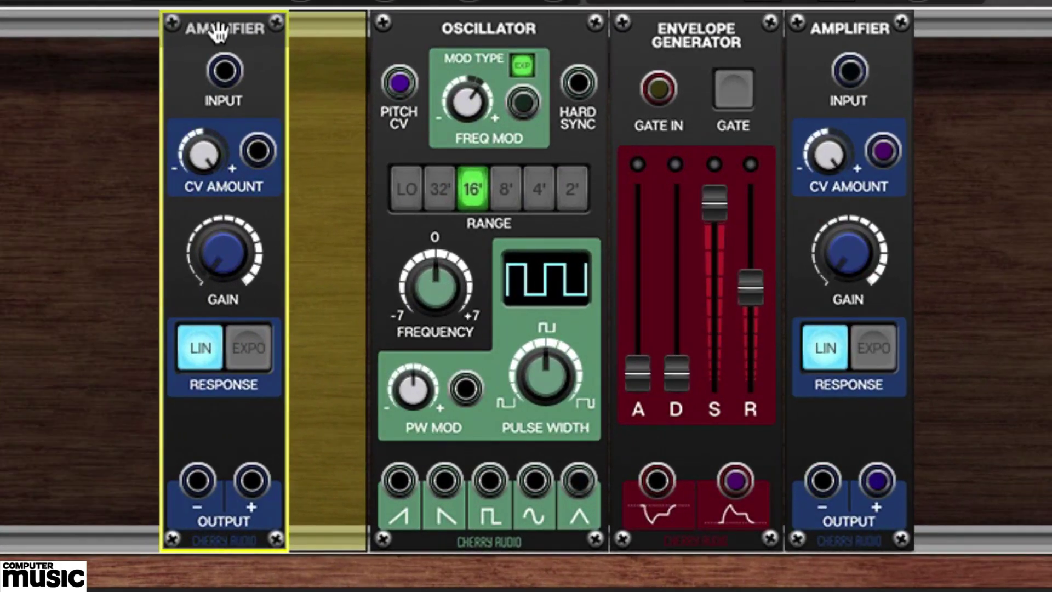
left_click_drag(219, 32, 258, 26)
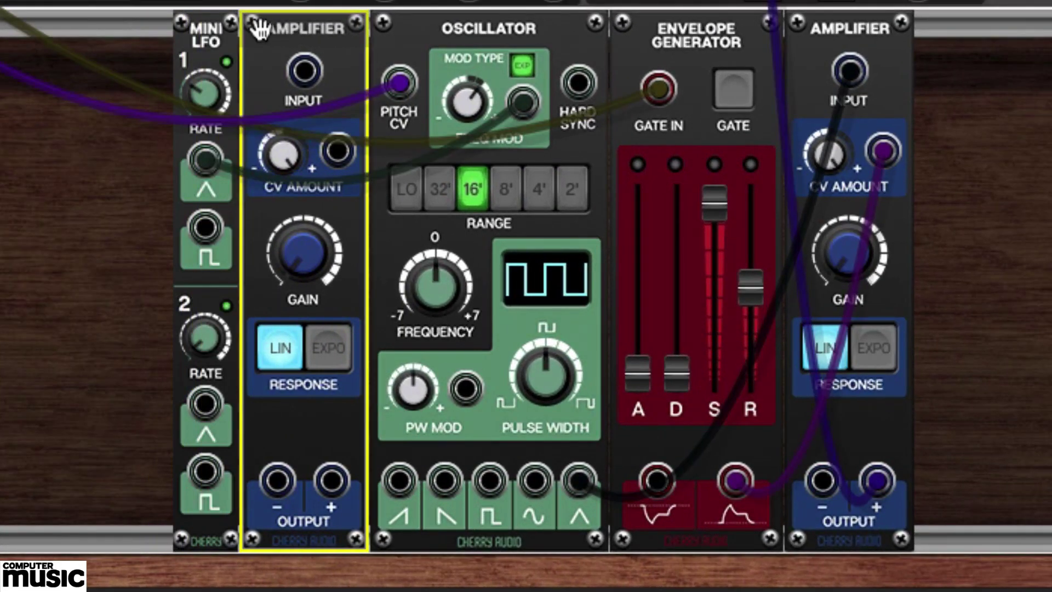
Route the LFO through this Amplifier into FREQ MOD and set its gain to 0.0%
left_click(524, 103)
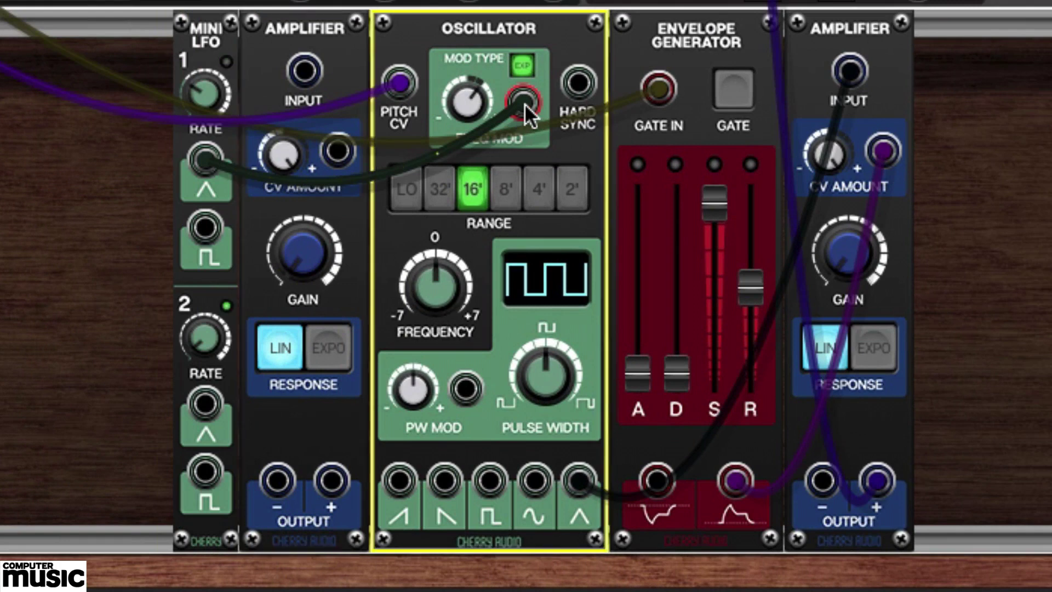
left_click_drag(524, 103, 300, 70)
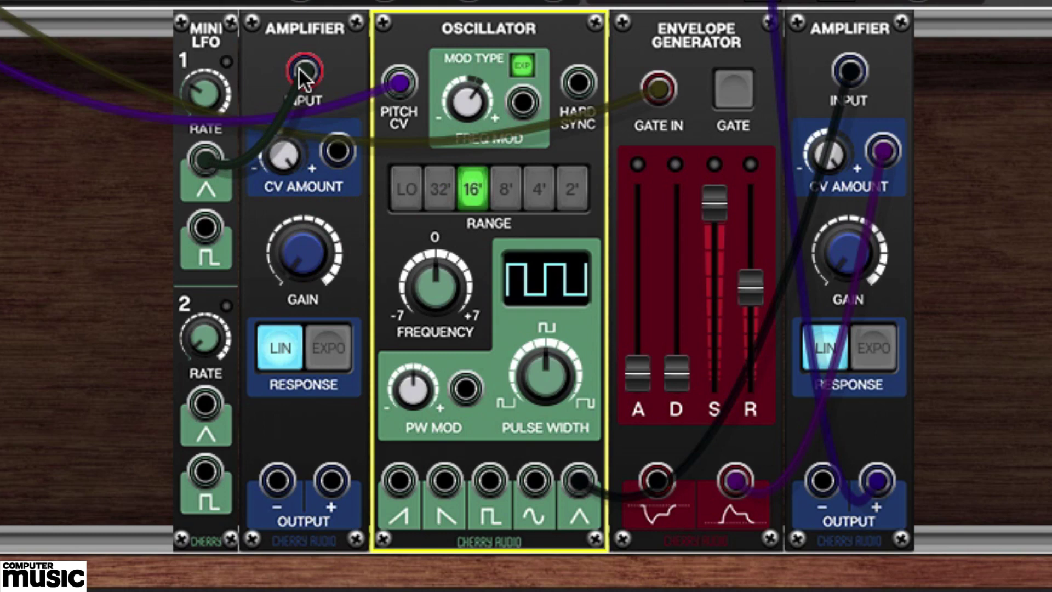
left_click_drag(329, 481, 519, 106)
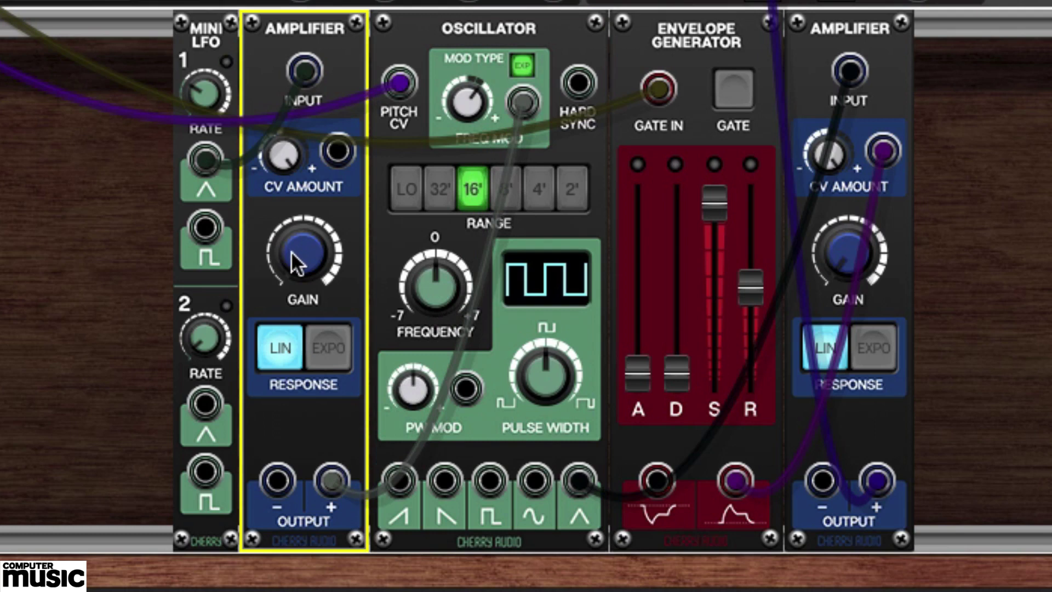
mouse_move(291, 251)
left_click_drag(291, 251, 296, 301)
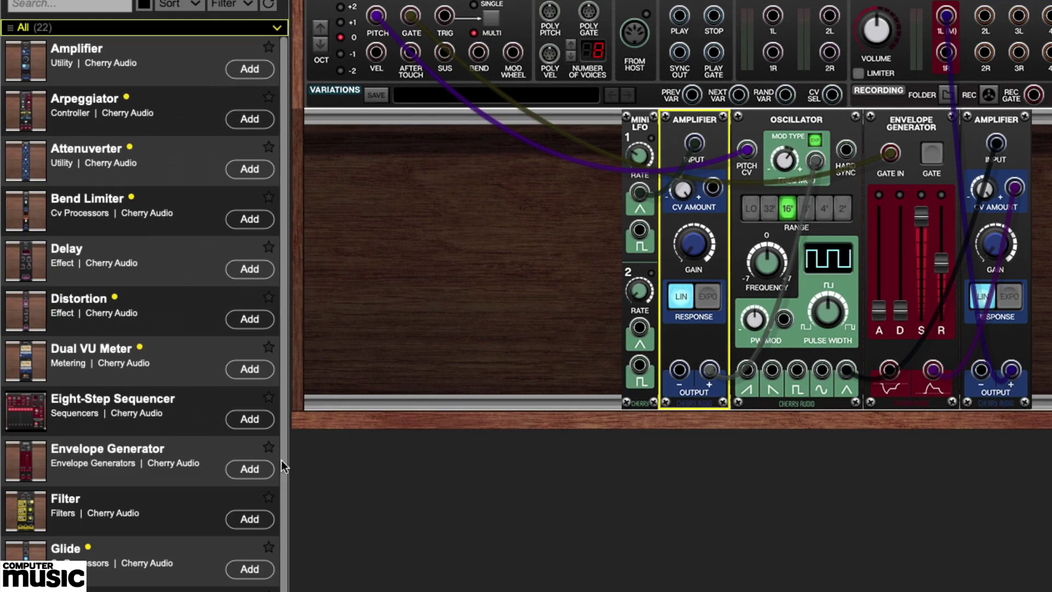
Add an Envelope Generator beside the Mini LFO, gated by CV Sources GATE, driving the vibrato Amplifier's CV AMOUNT
left_click(257, 470)
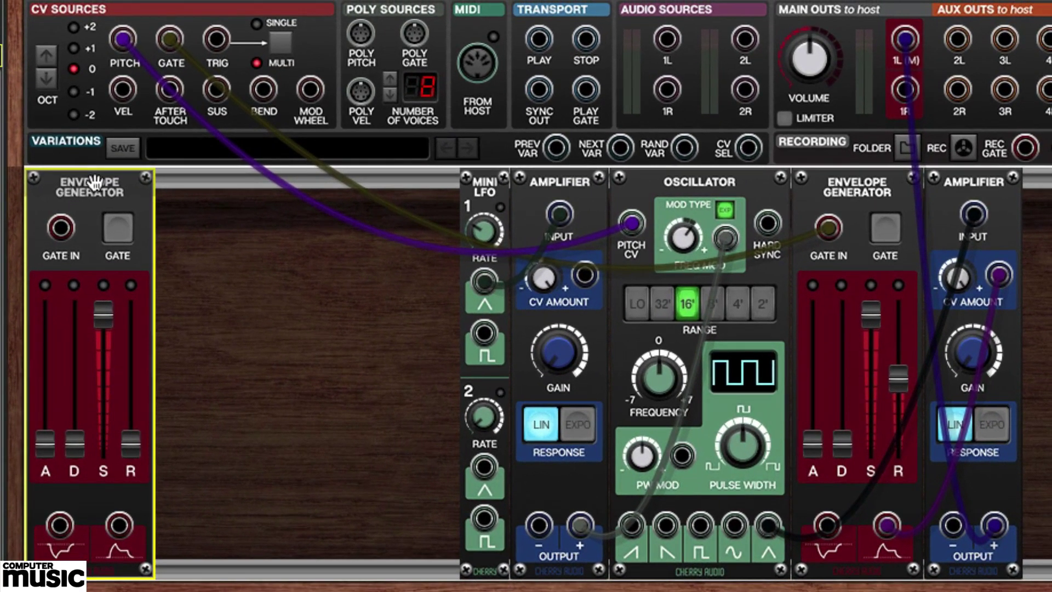
left_click_drag(95, 181, 550, 183)
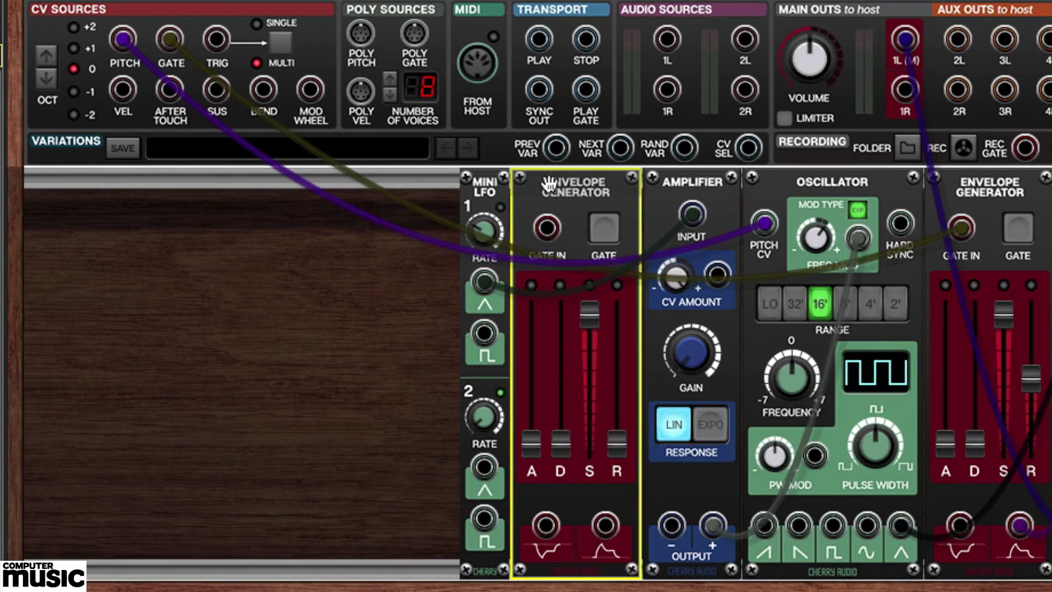
left_click(169, 35)
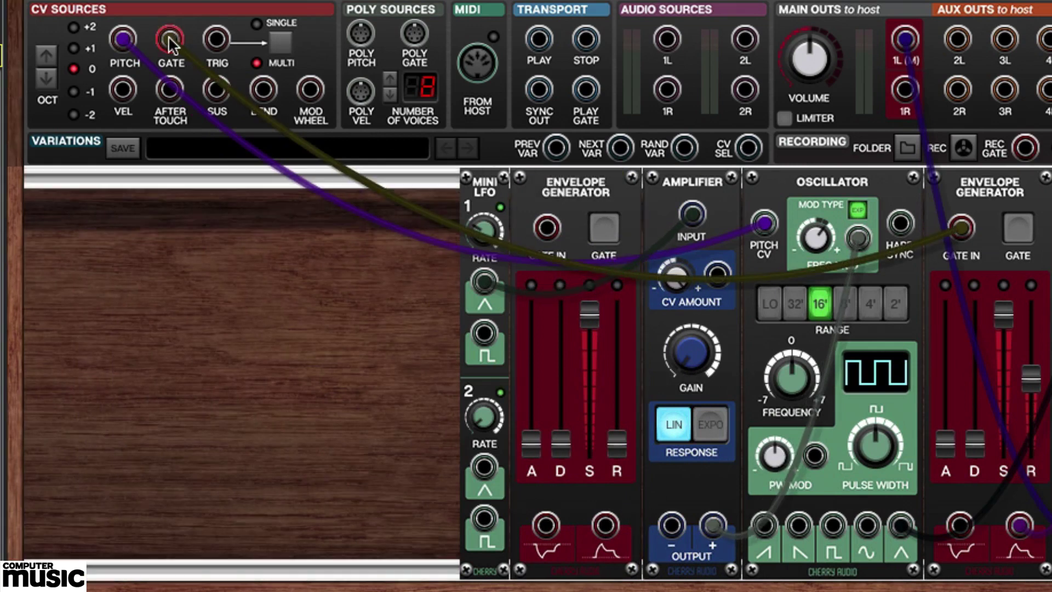
left_click_drag(169, 36, 545, 230)
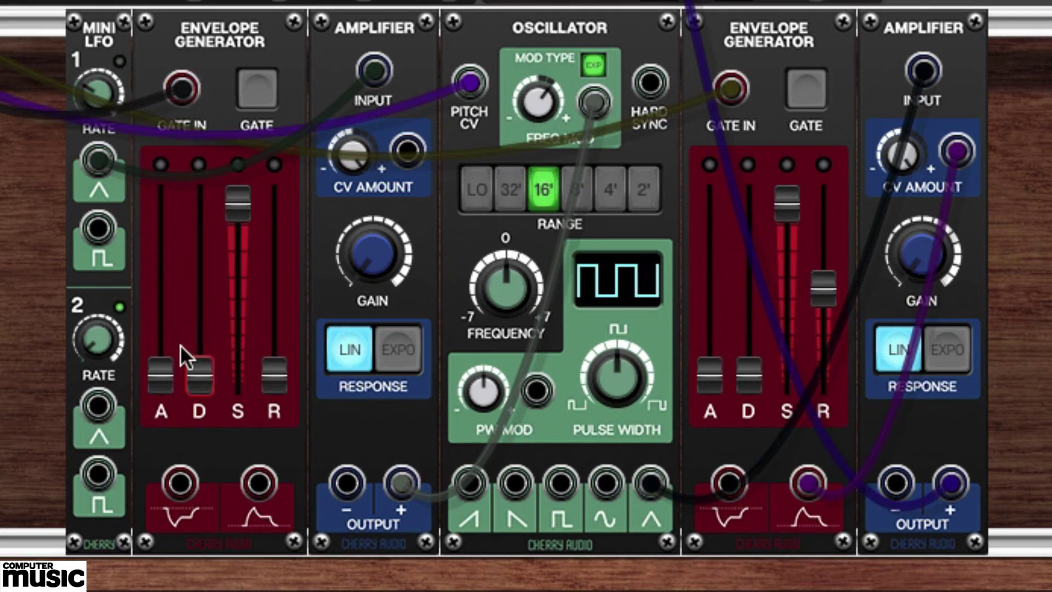
left_click_drag(262, 484, 406, 151)
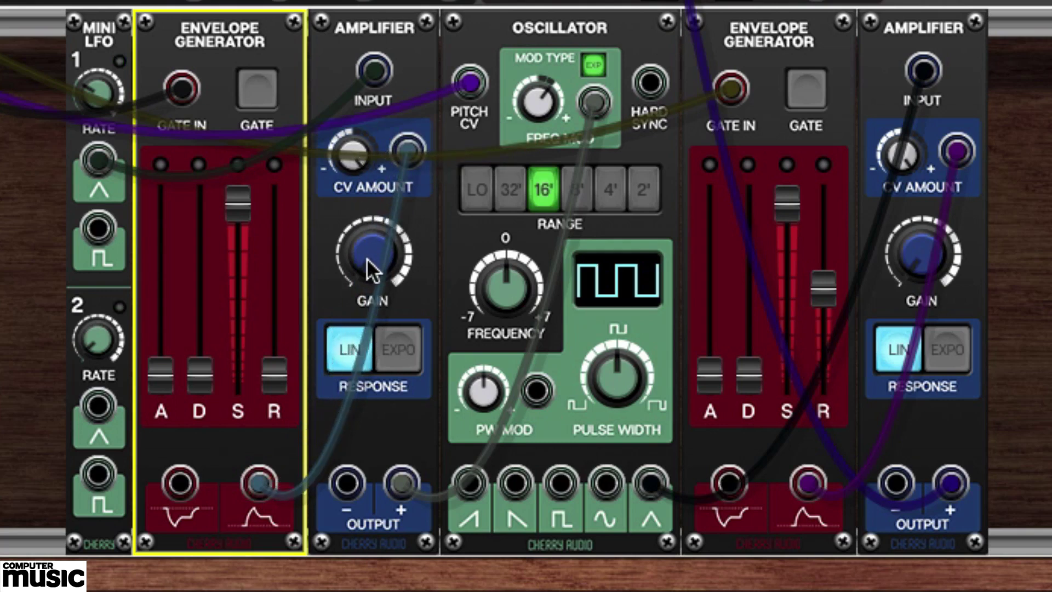
Raise the vibrato envelope's A slider to an attack of about 2001.9 ms
mouse_move(367, 259)
left_click_drag(157, 379, 166, 257)
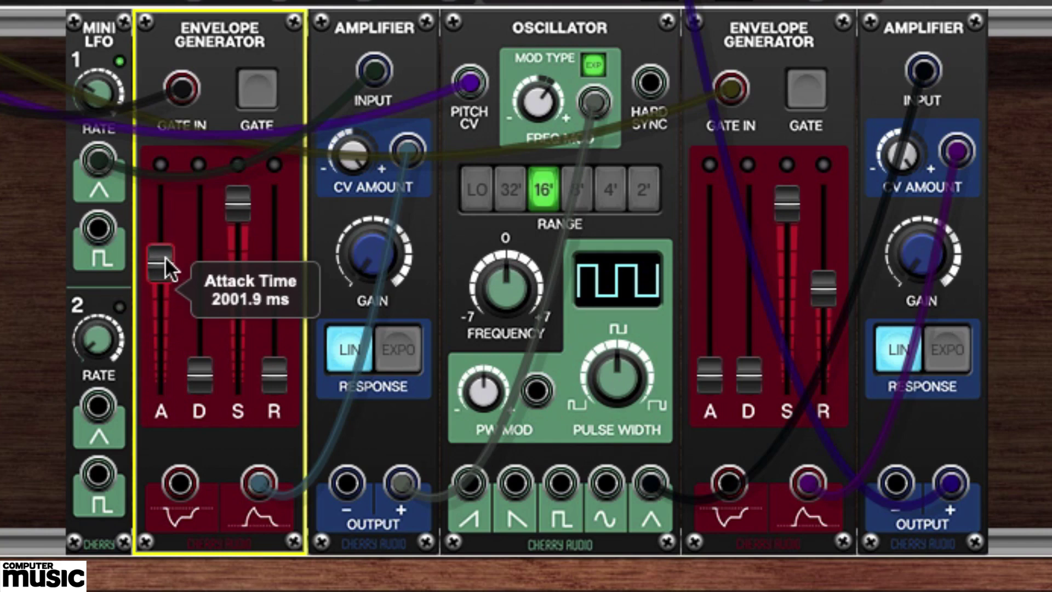